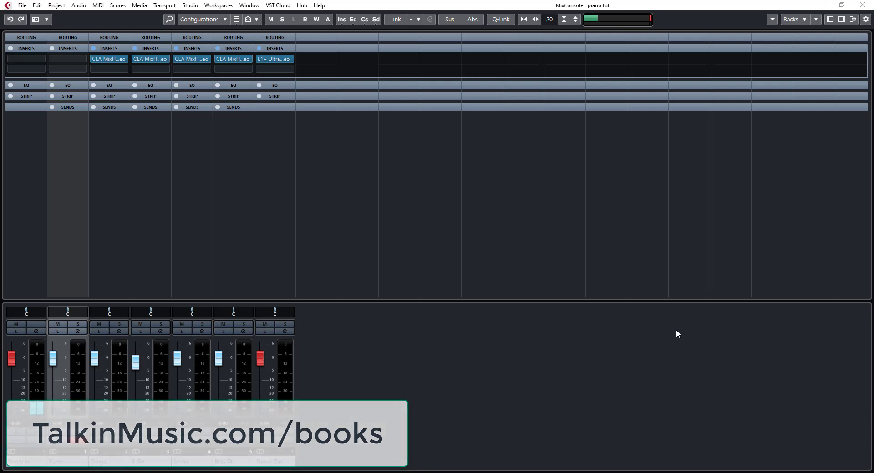
Play back the full mix to hear the piano together with the other instruments
left_click(487, 365)
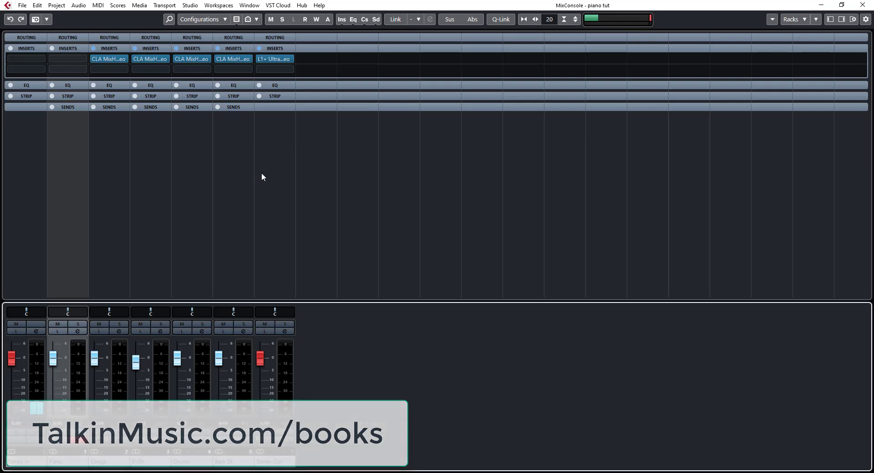
left_click(77, 58)
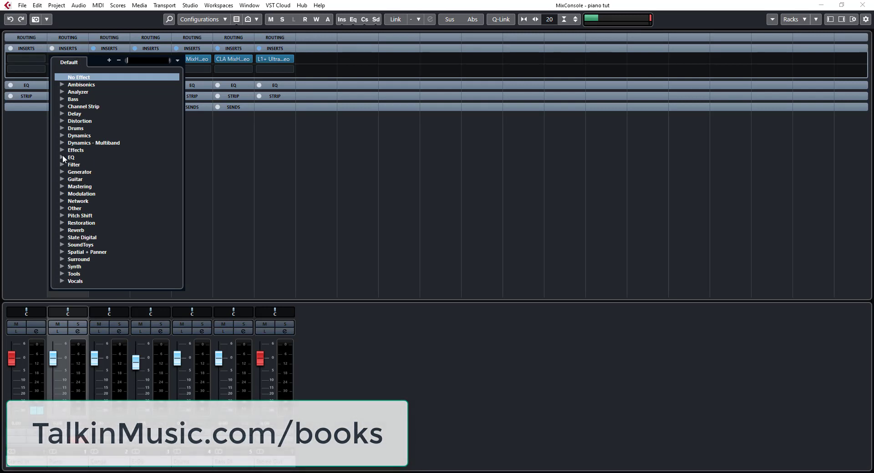
left_click(384, 349)
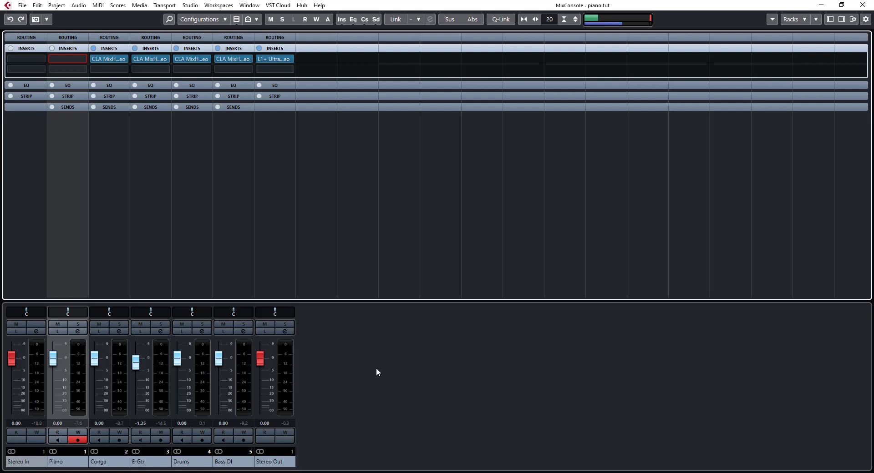
key("space")
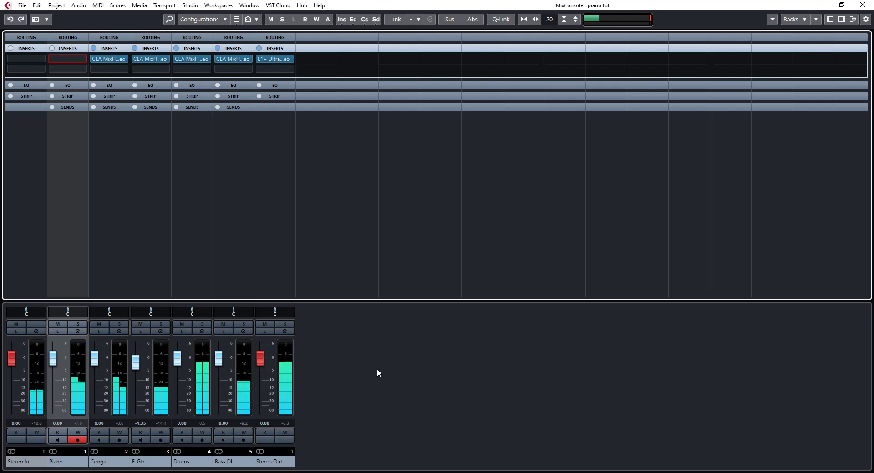
Load the F6-RTA Stereo equaliser in the Piano channel's first insert slot and solo the channel to audition it
left_click(78, 57)
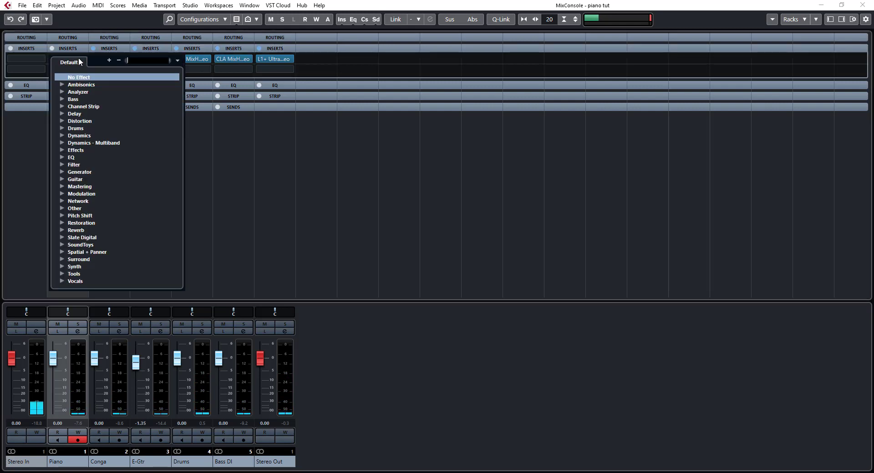
left_click(61, 157)
scroll(84, 175, "down", 3)
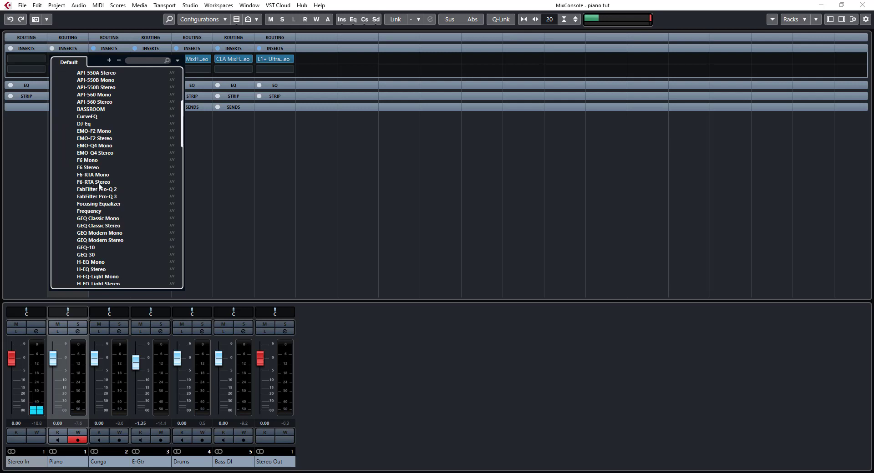
left_click(100, 182)
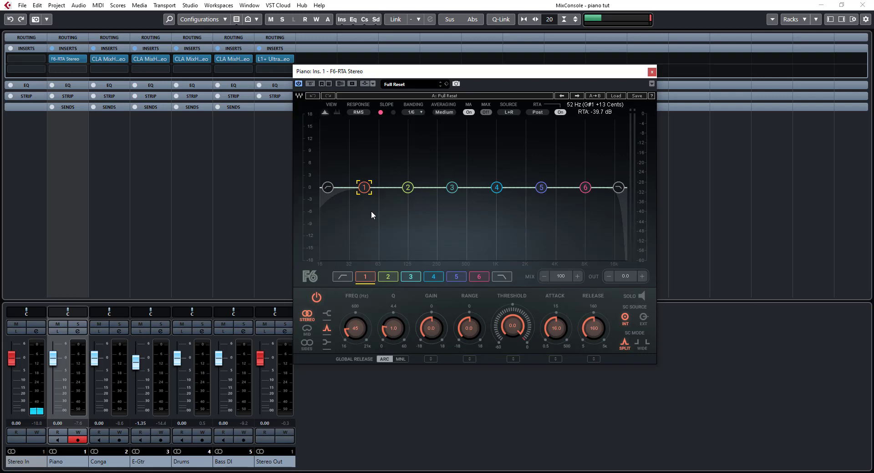
left_click(78, 324)
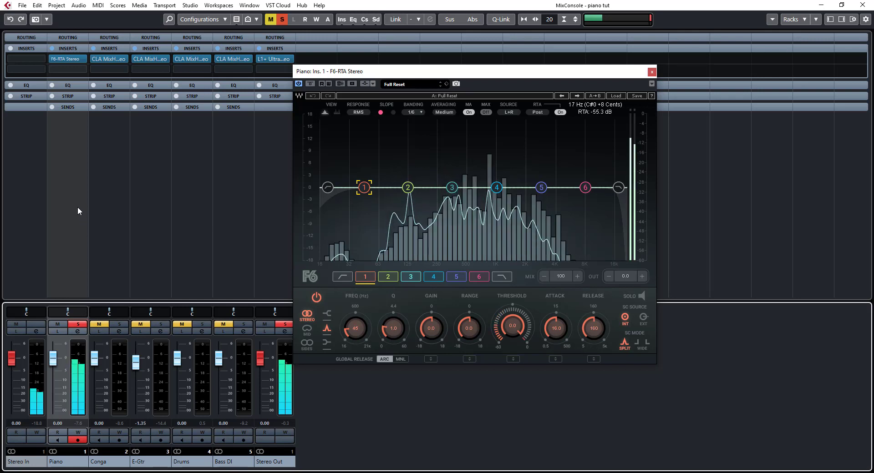
key("space")
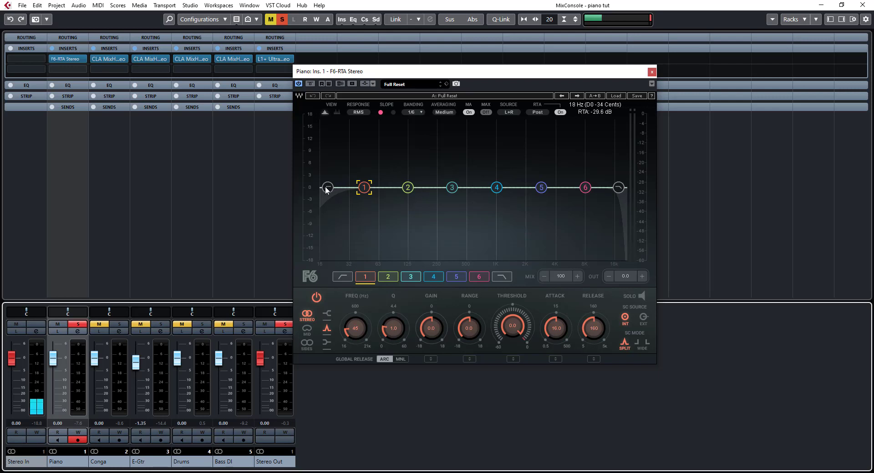
Move the high-pass filter to 16 Hz and try a band 1 boost of about 2.2 dB near 60 Hz before flattening it
left_click(342, 276)
mouse_move(326, 187)
left_mouse_down()
mouse_move(407, 188)
mouse_move(321, 187)
left_mouse_up()
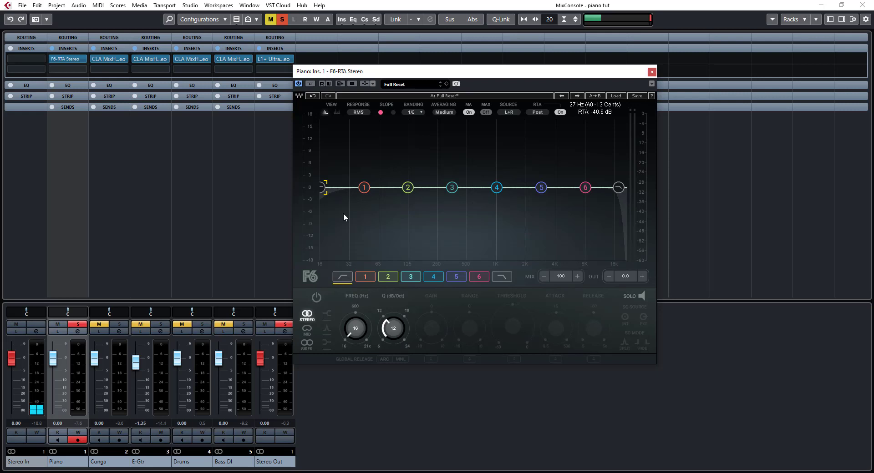
left_click_drag(364, 188, 376, 179)
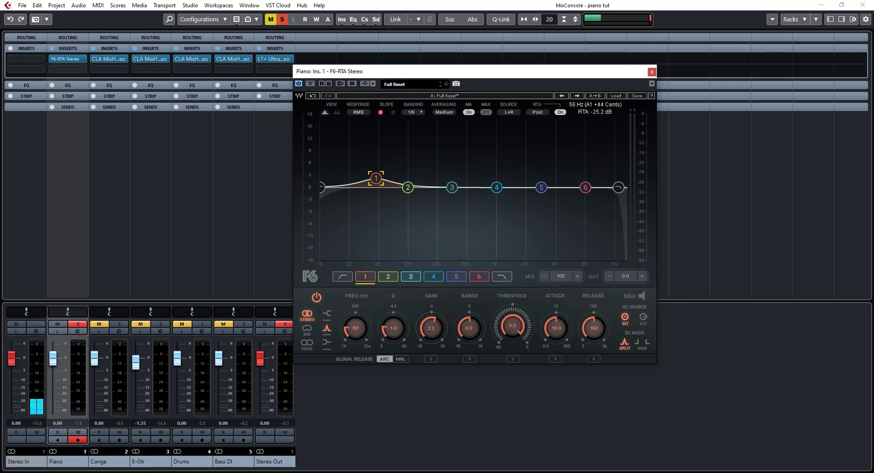
left_click_drag(376, 179, 377, 187)
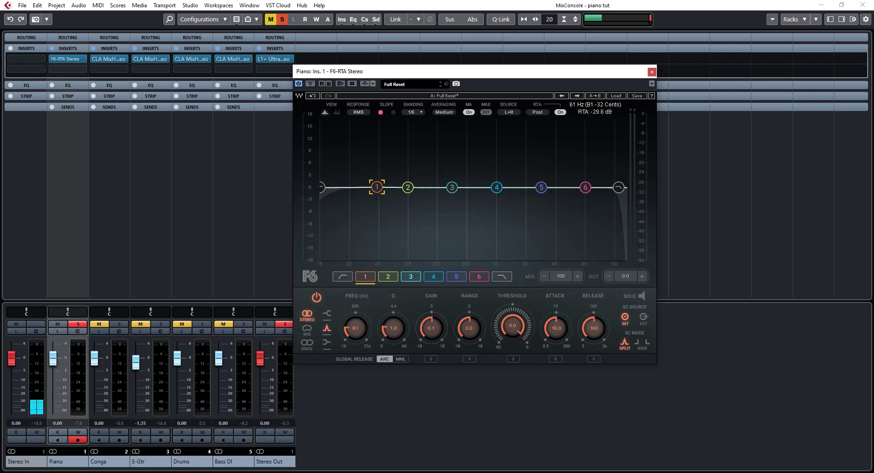
Enable the high-pass filter and set it to 50 Hz with a 24 dB/oct slope while the piano plays
left_click(322, 188)
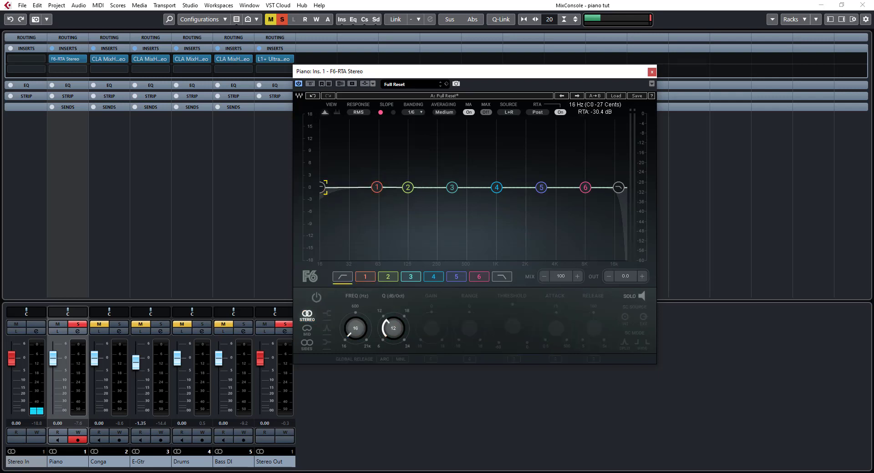
left_click(317, 298)
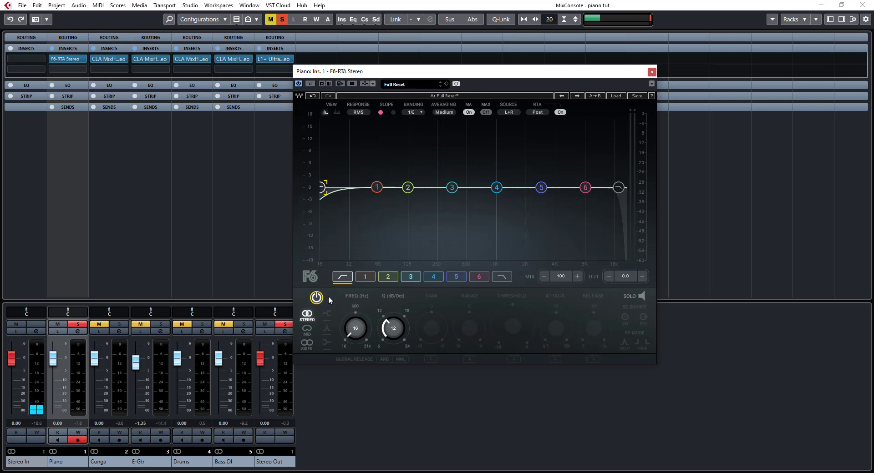
key("space")
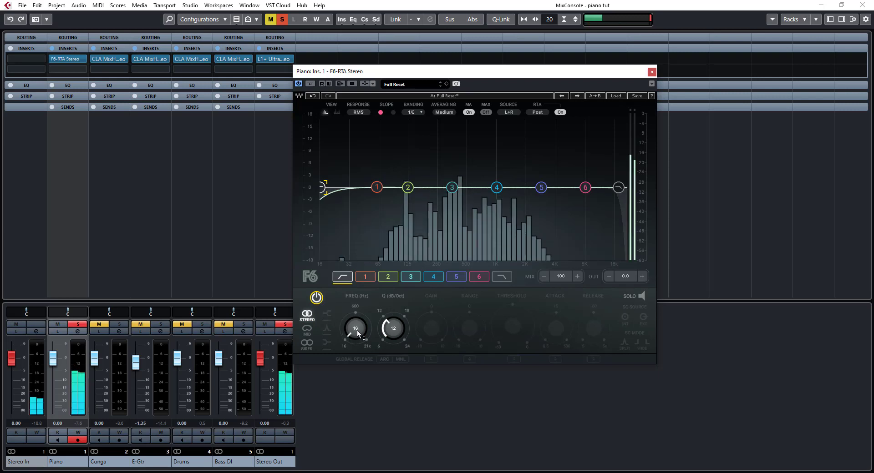
mouse_move(357, 329)
left_mouse_down()
mouse_move(356, 300)
mouse_move(363, 335)
mouse_move(393, 327)
mouse_move(393, 318)
mouse_move(355, 326)
left_mouse_up()
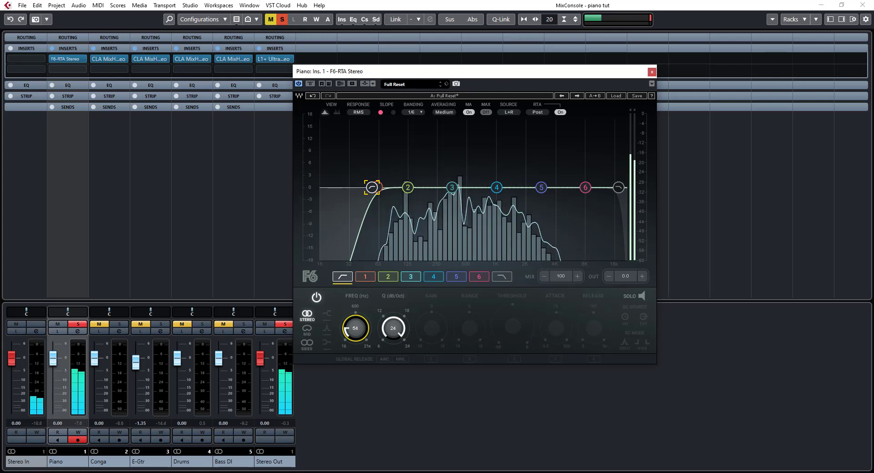
left_click_drag(355, 326, 355, 329)
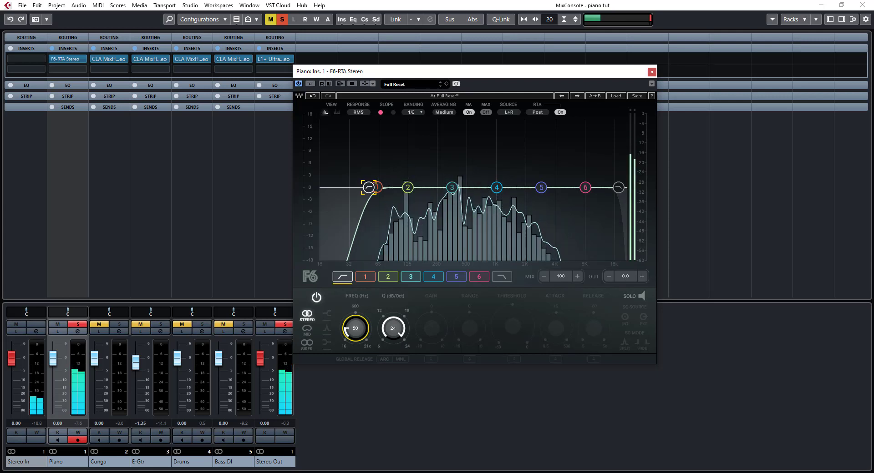
key("space")
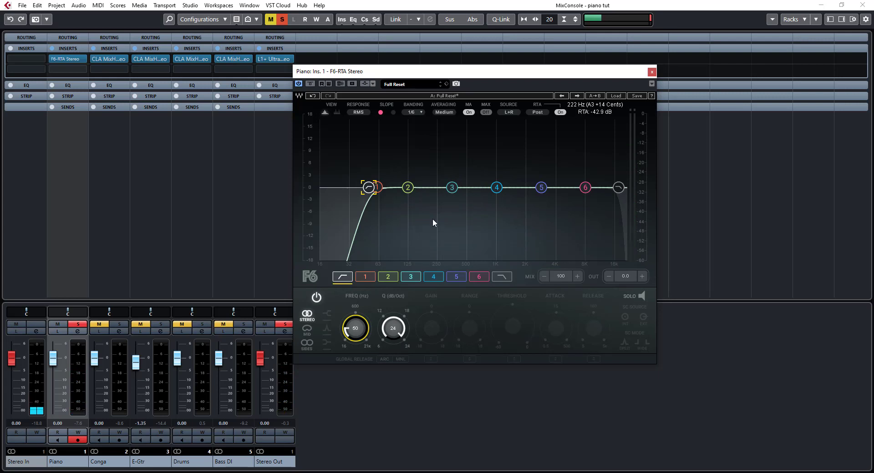
Try a band 1 boost of about 2.8 dB at 82 Hz, switching the band off and returning its gain to about 0 dB
left_click(363, 278)
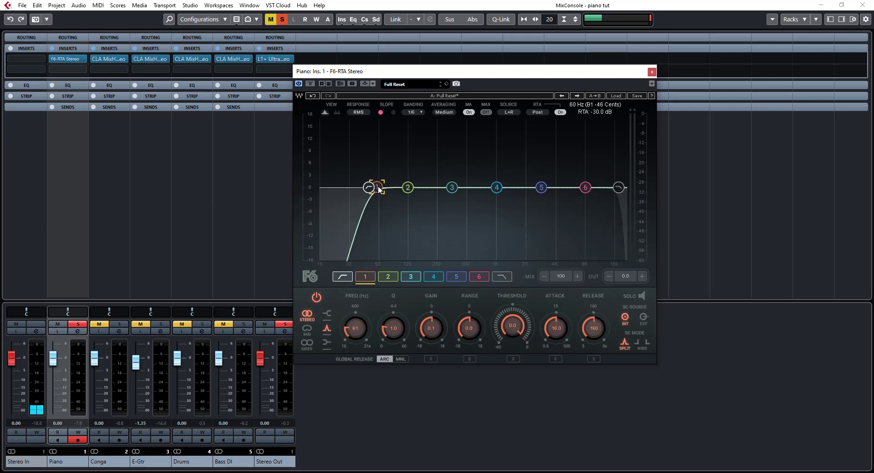
mouse_move(377, 187)
left_mouse_down()
mouse_move(384, 175)
mouse_move(392, 180)
left_mouse_up()
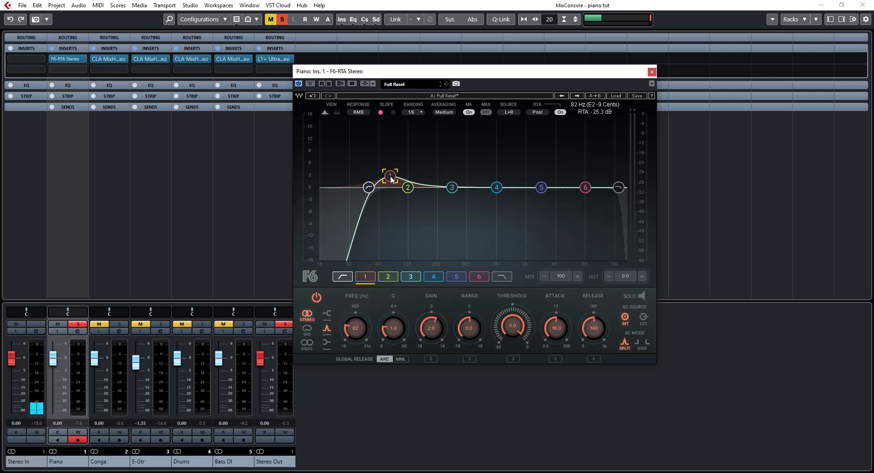
left_click(317, 297)
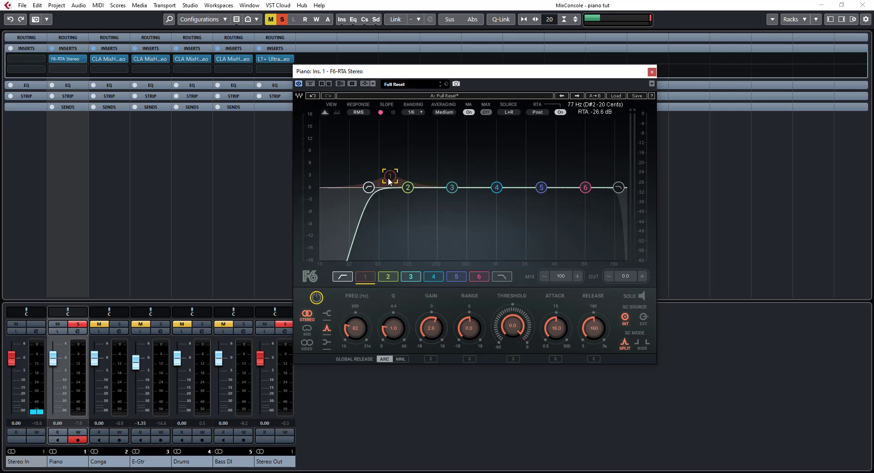
left_click_drag(390, 176, 389, 187)
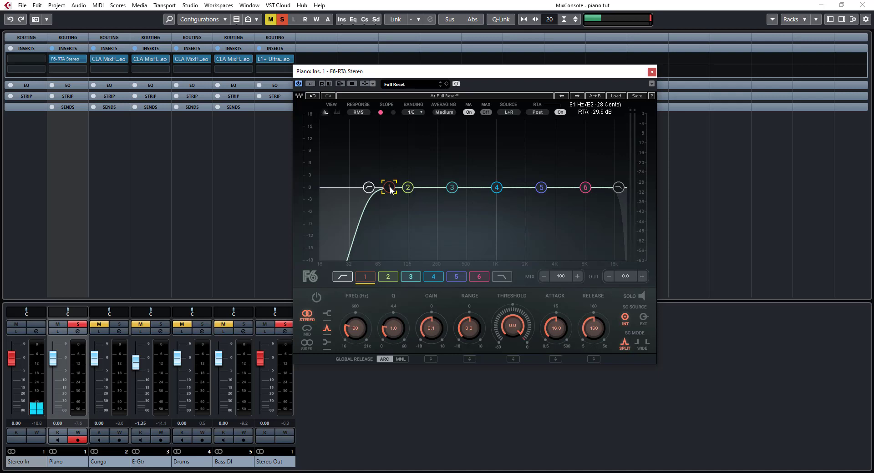
Sweep band 2 between about 177 and 198 Hz with a 15 dB boost during playback, and reset its gain to 0 dB
left_click_drag(408, 187, 423, 126)
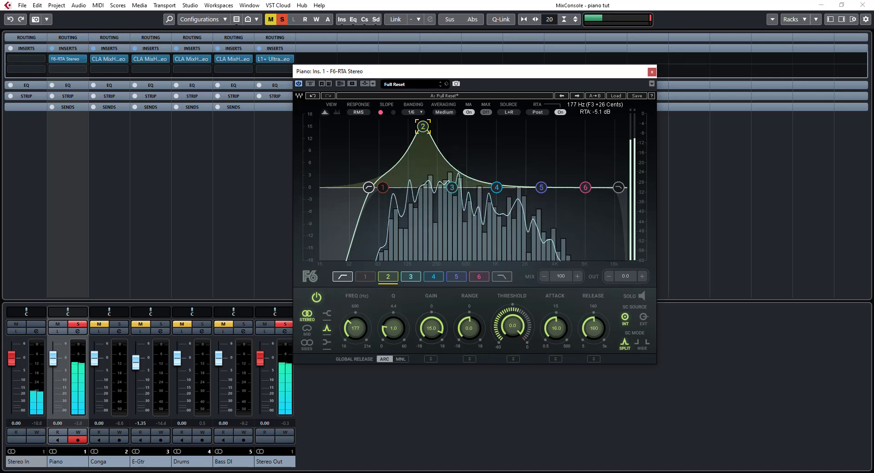
left_click_drag(423, 126, 428, 125)
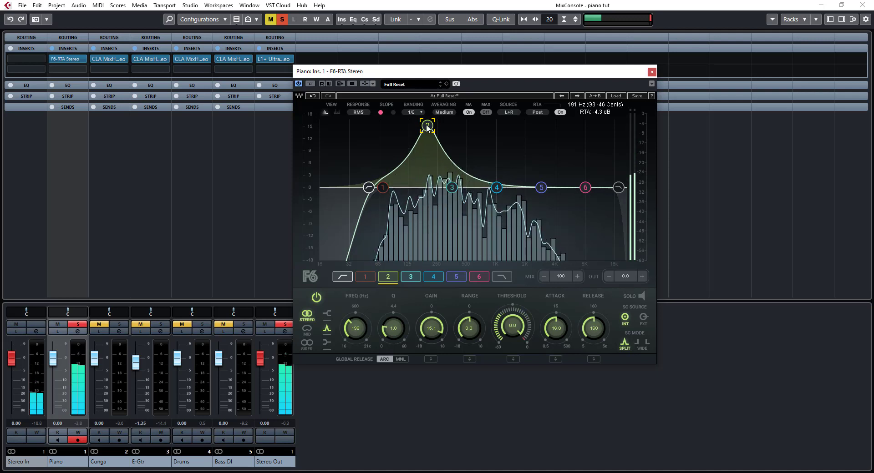
key("space")
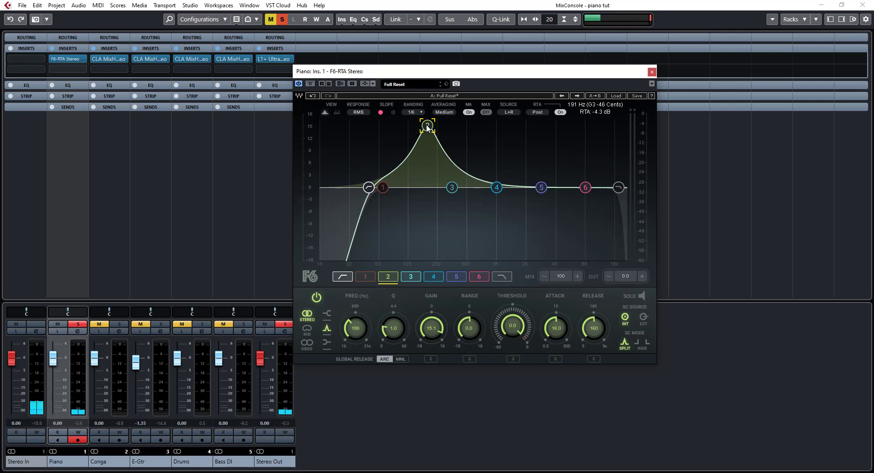
left_click(427, 127, "alt")
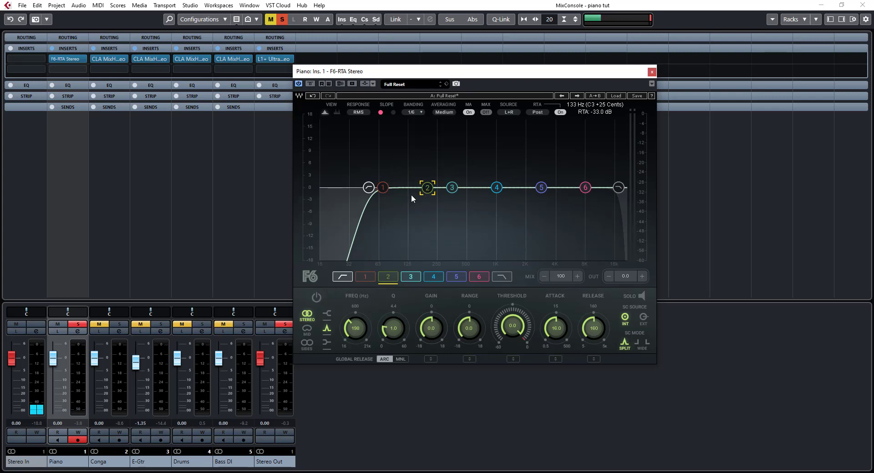
Solo Bass DI alongside the piano and sweep band 2, boosted about 15 dB with a Q of 3.2, to 122 Hz
left_click_drag(427, 187, 396, 189)
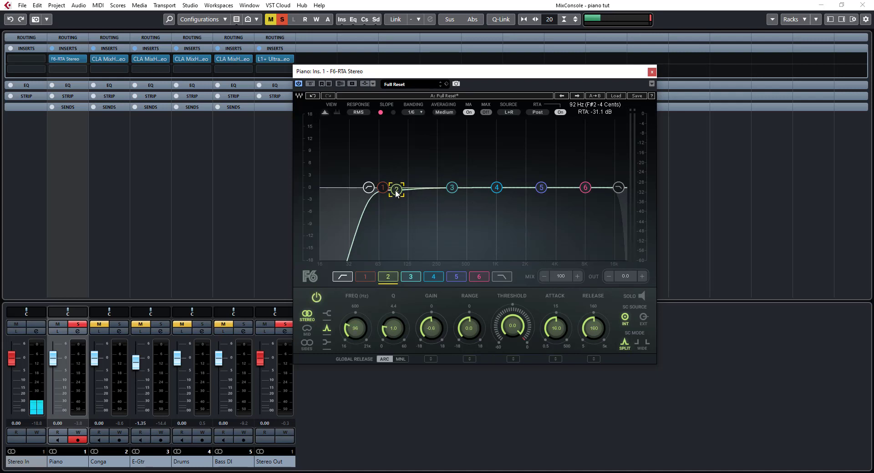
key("space")
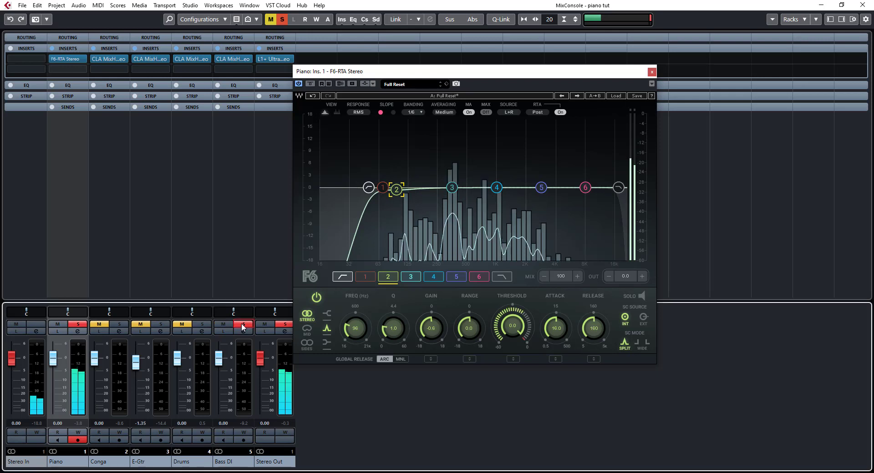
left_click_drag(403, 329, 406, 307)
left_click_drag(397, 190, 409, 126)
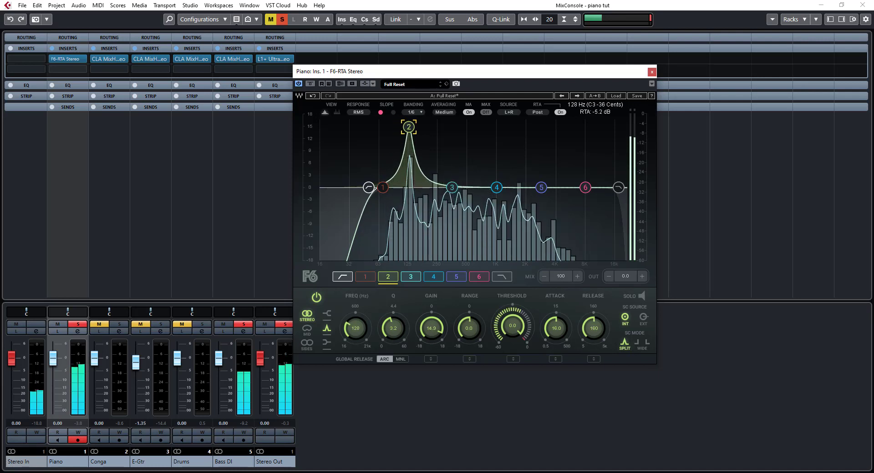
left_click_drag(409, 127, 407, 127)
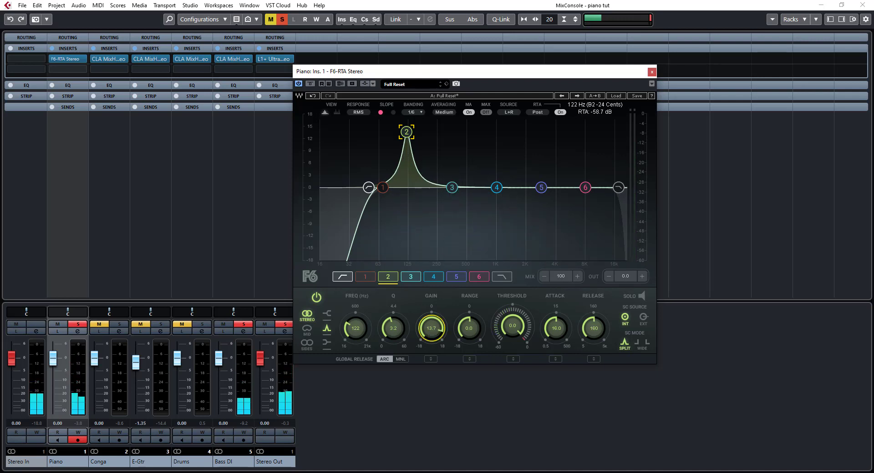
Cut band 2 to -3.3 dB at 122 Hz with a Q of 9.2, and unsolo Bass DI
left_click_drag(431, 329, 431, 349)
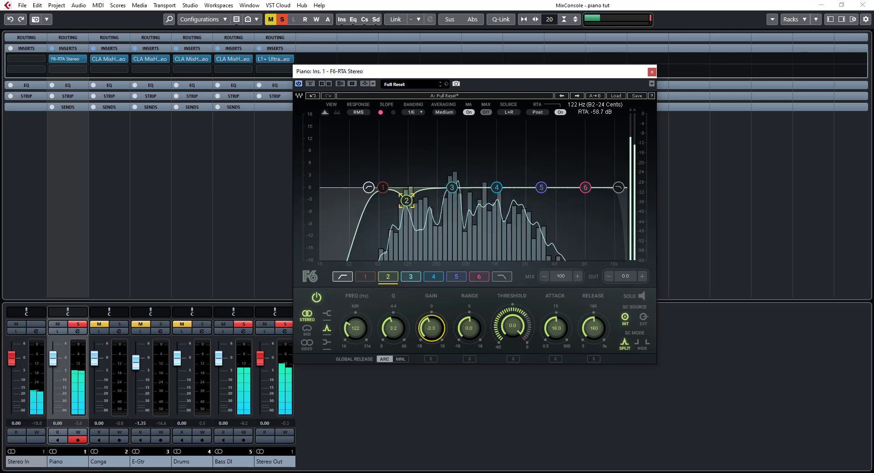
left_click_drag(355, 328, 395, 335)
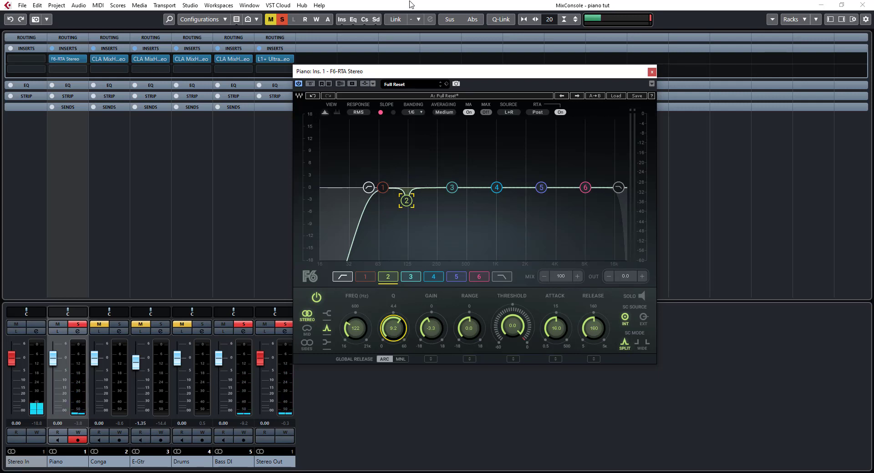
left_click(242, 326)
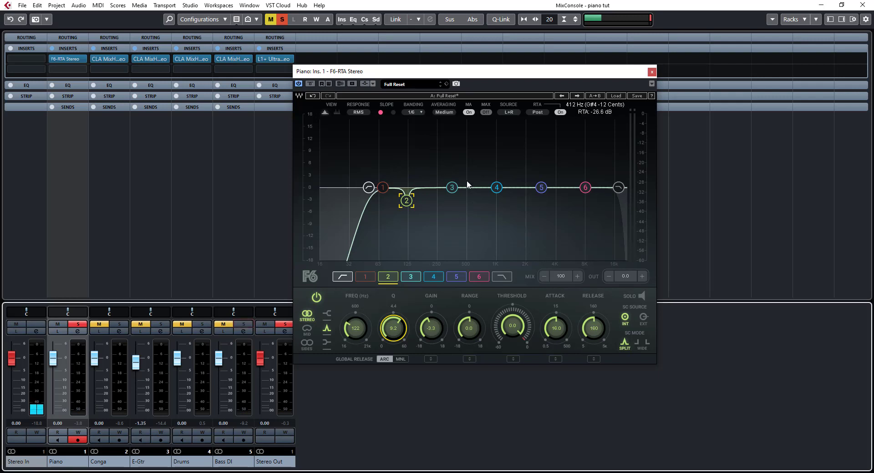
Sweep band 3 with a boost of about 14 dB between about 803 and 358 Hz, and cut it to -2.4 dB at 358 Hz
left_click_drag(449, 190, 465, 133)
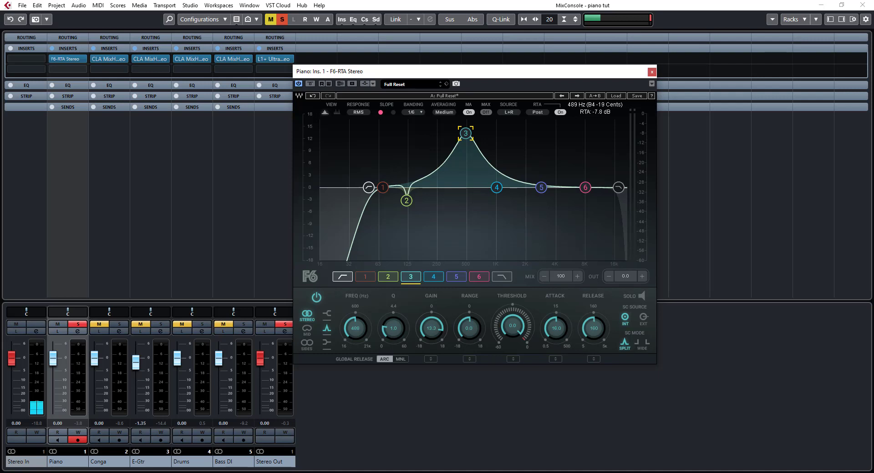
left_click_drag(465, 133, 470, 131)
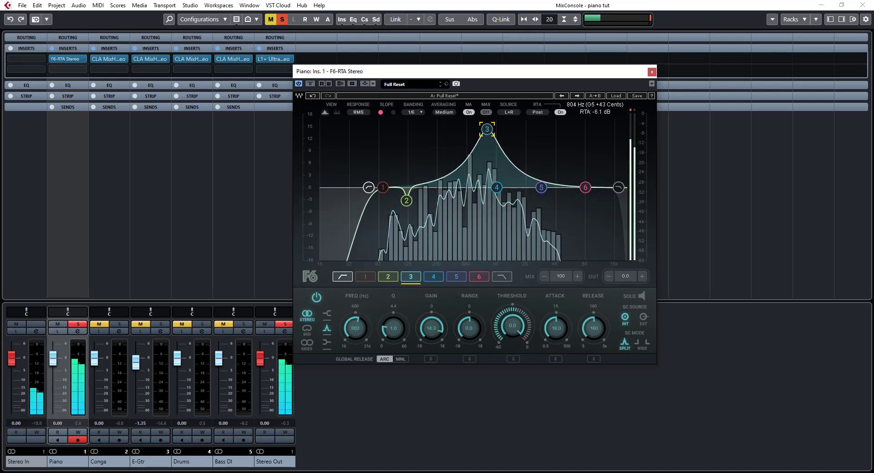
left_click_drag(490, 129, 452, 132)
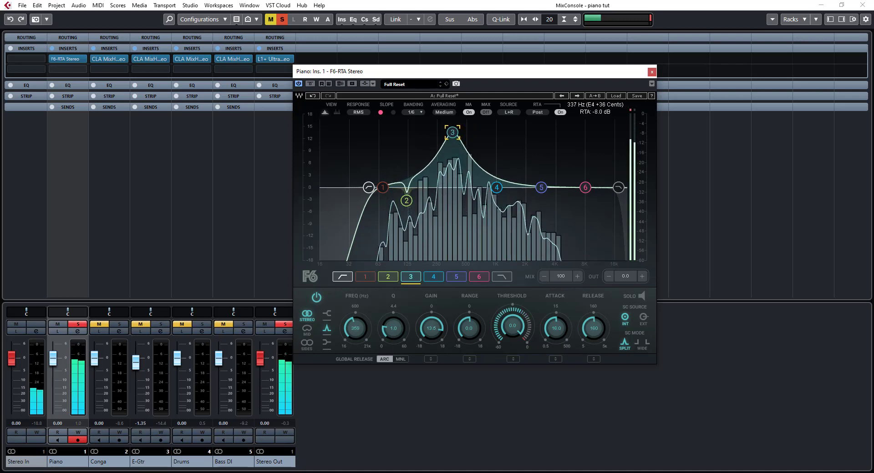
left_click_drag(450, 134, 452, 187)
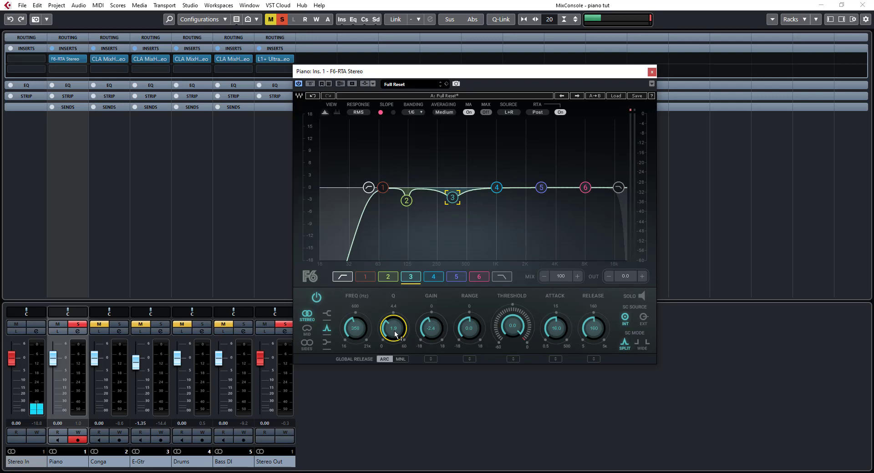
Narrow band 3 to a Q of 2.0 and band 2 to a Q of about 10.8 during playback
key("space")
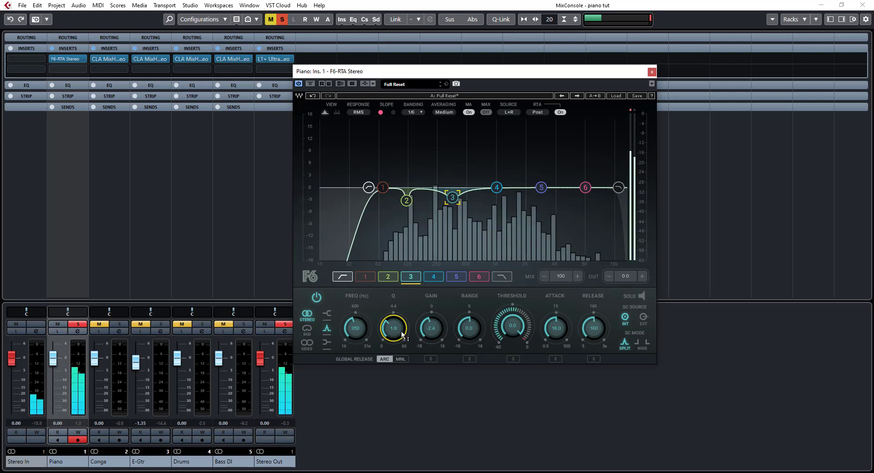
left_click_drag(395, 334, 395, 332)
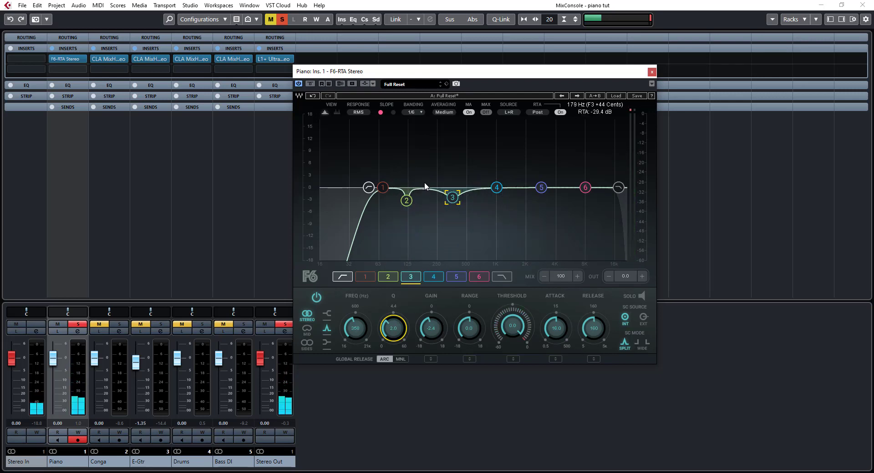
left_click(407, 203)
key("space")
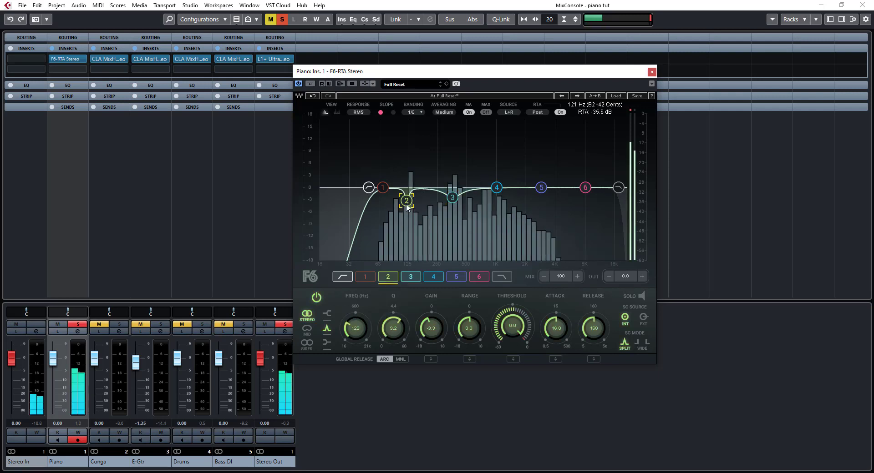
mouse_move(392, 331)
left_mouse_down()
mouse_move(391, 296)
mouse_move(391, 333)
left_mouse_up()
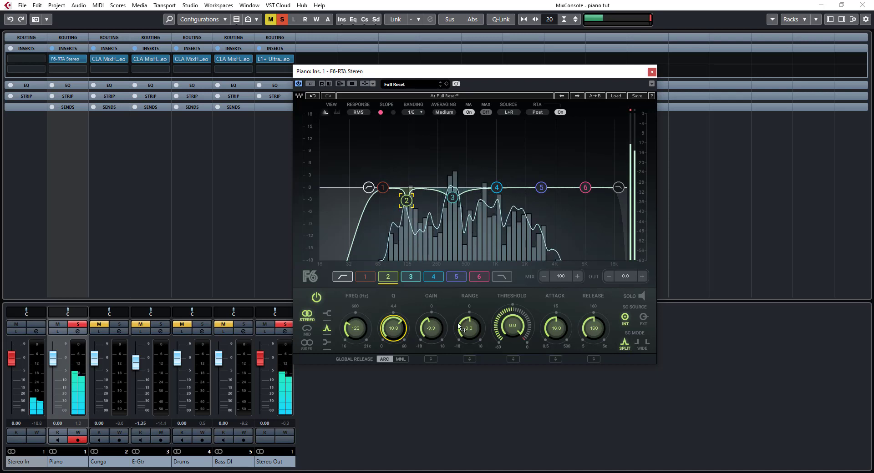
Set band 3 to a Q of 2.1 and a gain of about -2.8 dB
left_click(452, 197)
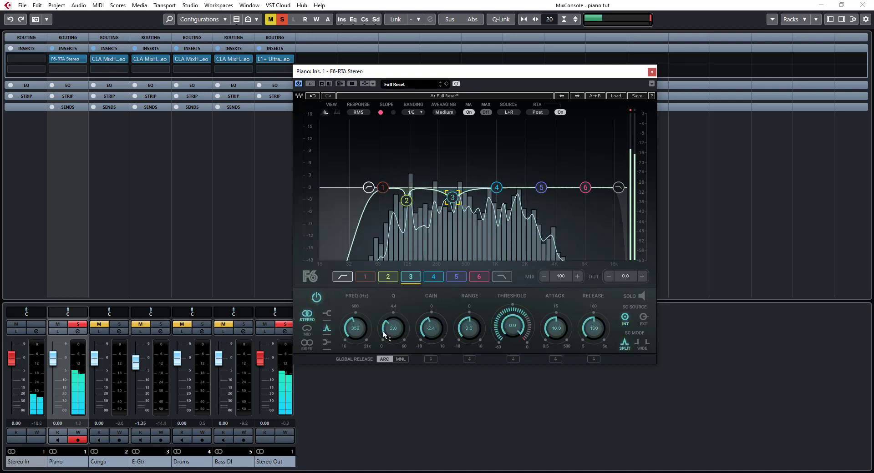
left_click_drag(394, 328, 431, 329)
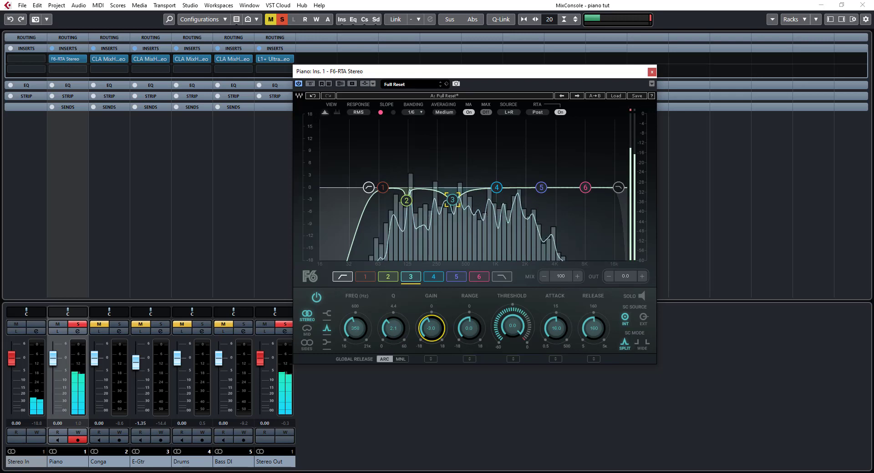
left_click_drag(430, 328, 430, 327)
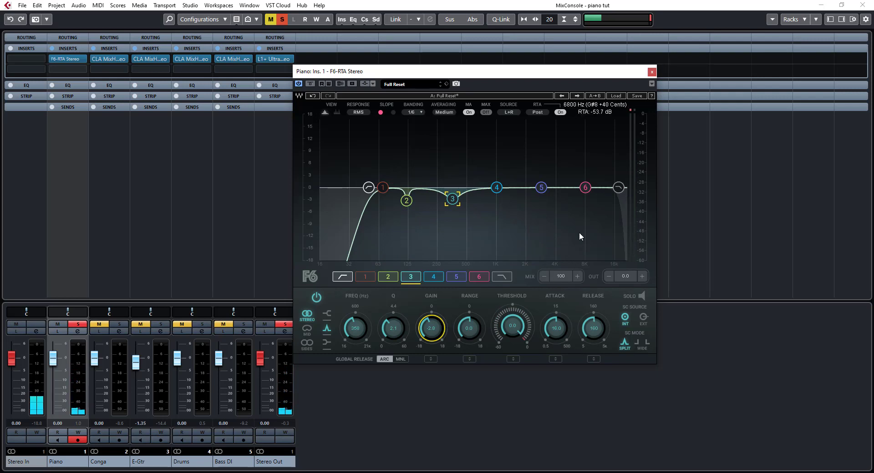
Enable the high-cut filter and lower its frequency to 9965 Hz, with the slope at 12 dB/Oct
left_click(617, 188)
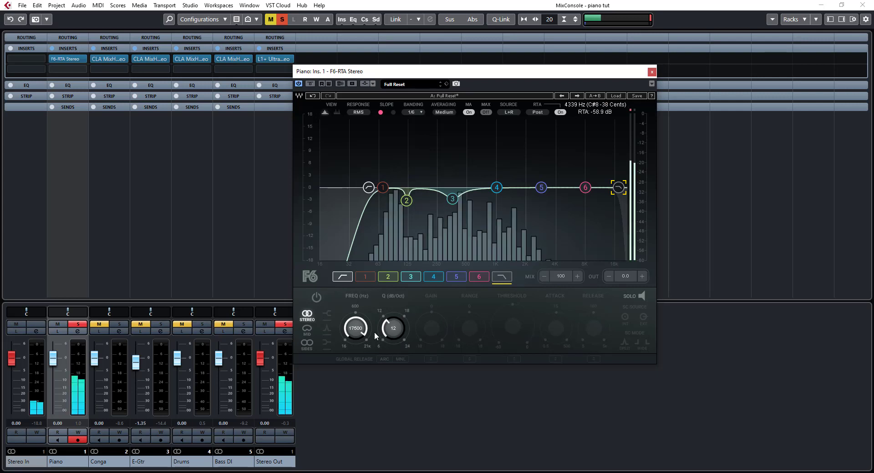
mouse_move(355, 328)
left_mouse_down()
mouse_move(355, 344)
mouse_move(358, 329)
left_mouse_up()
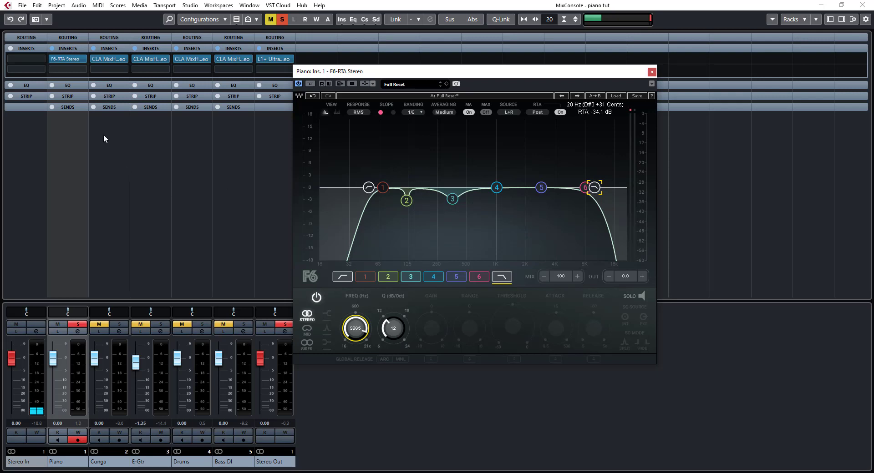
Insert the API-550B Stereo equalizer in the piano channel's second insert slot
left_click(79, 72)
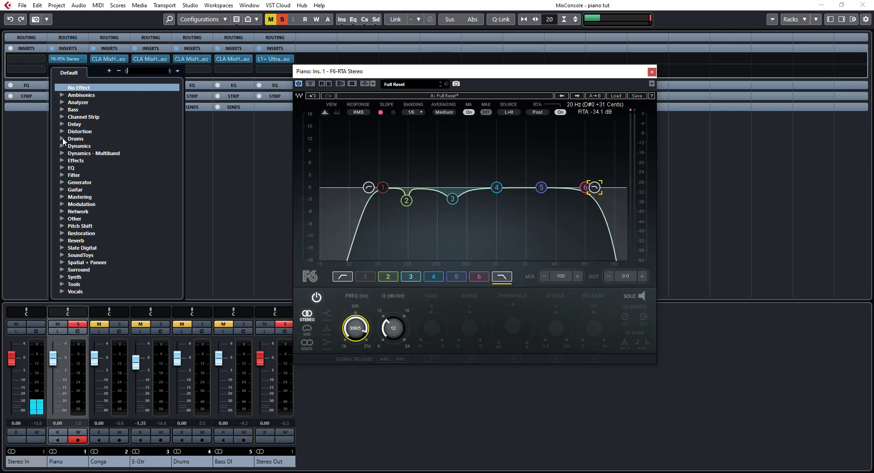
left_click(61, 168)
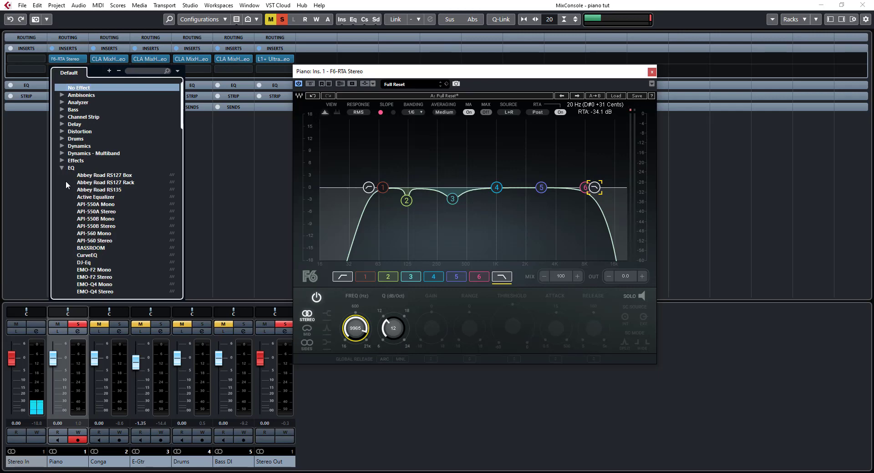
left_click(103, 226)
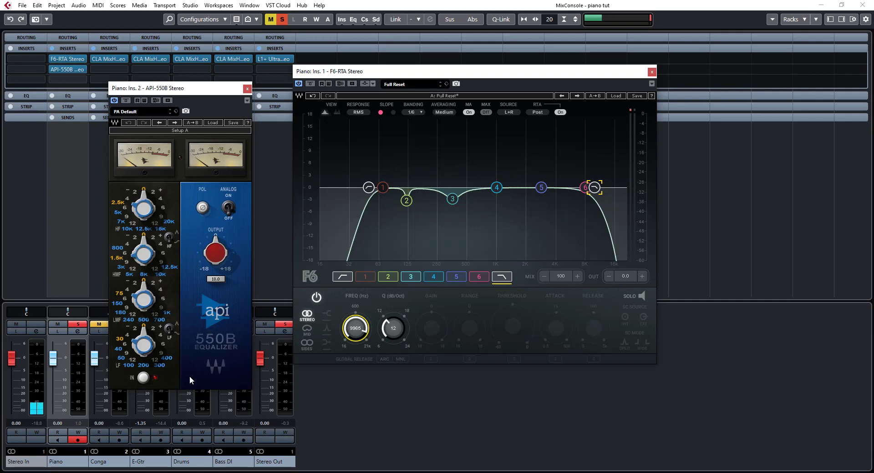
Audition the API-550B's HMF band boosted 12 dB at 3K, 5K and 8K during playback, and set it to +6 dB at 3K
key("space")
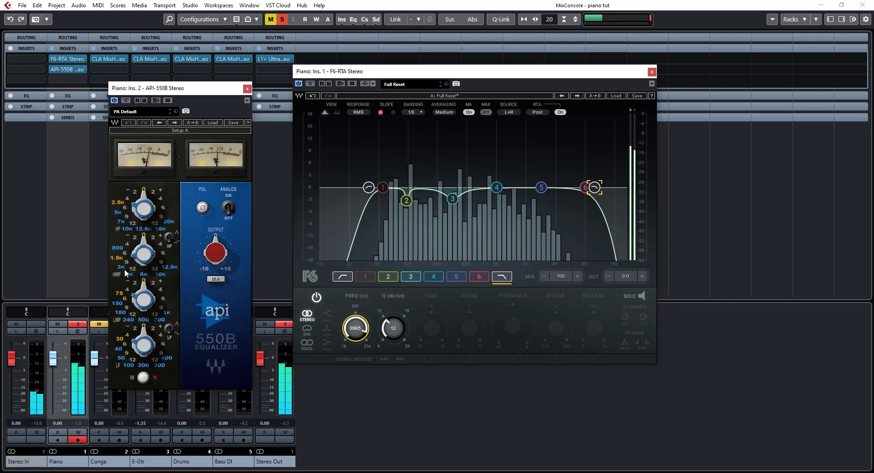
left_click(155, 269)
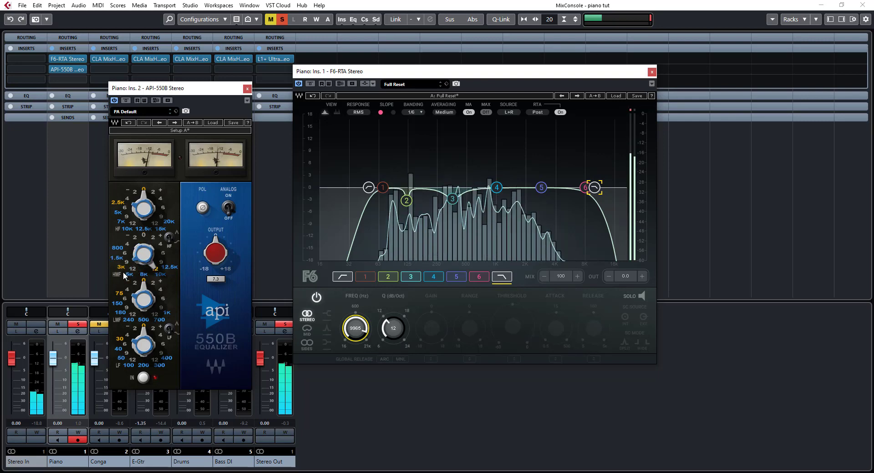
left_click(129, 275)
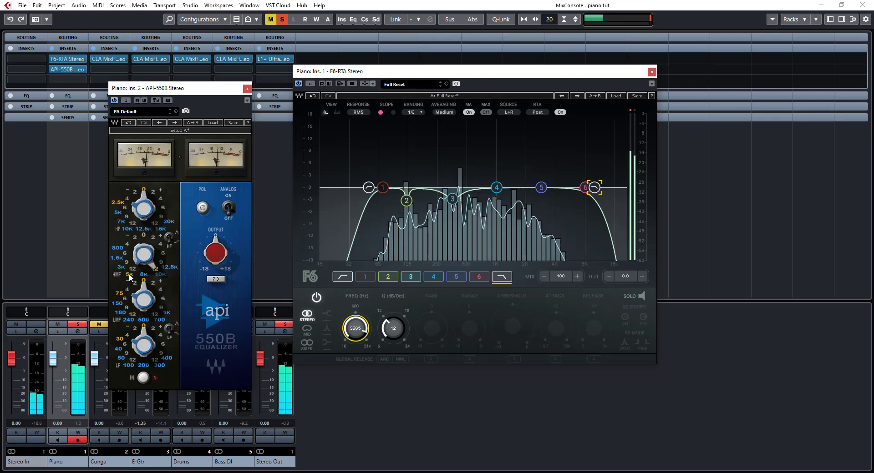
left_click(144, 276)
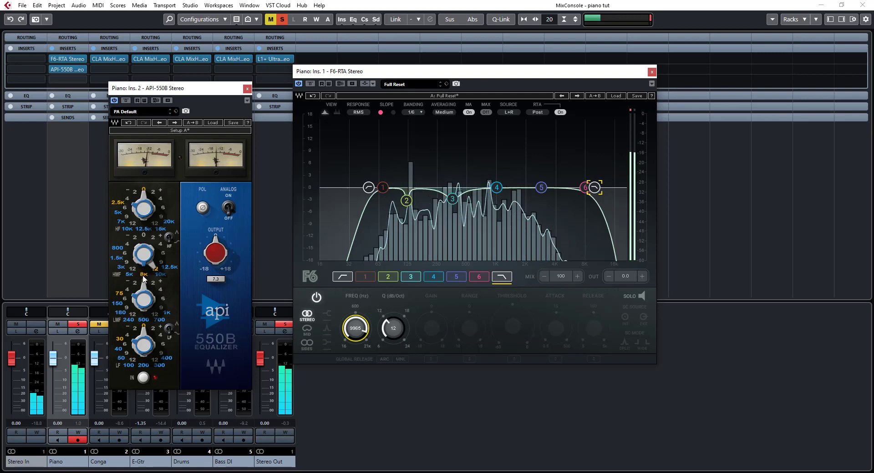
left_click(130, 275)
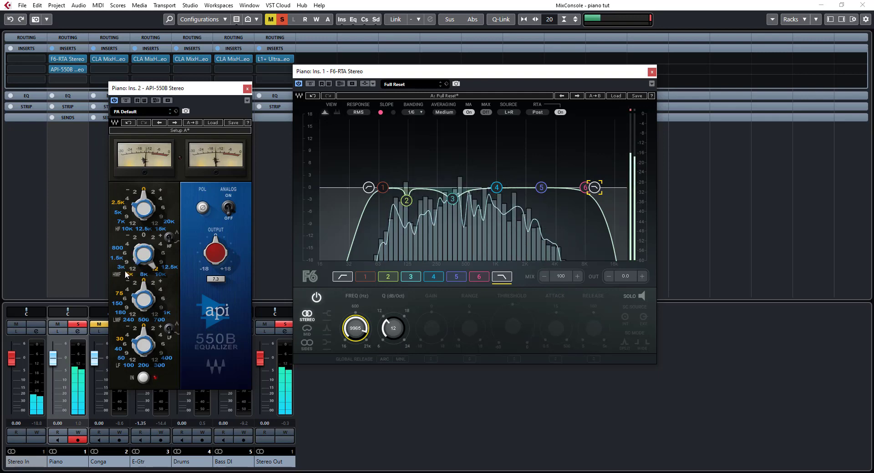
left_click(117, 262)
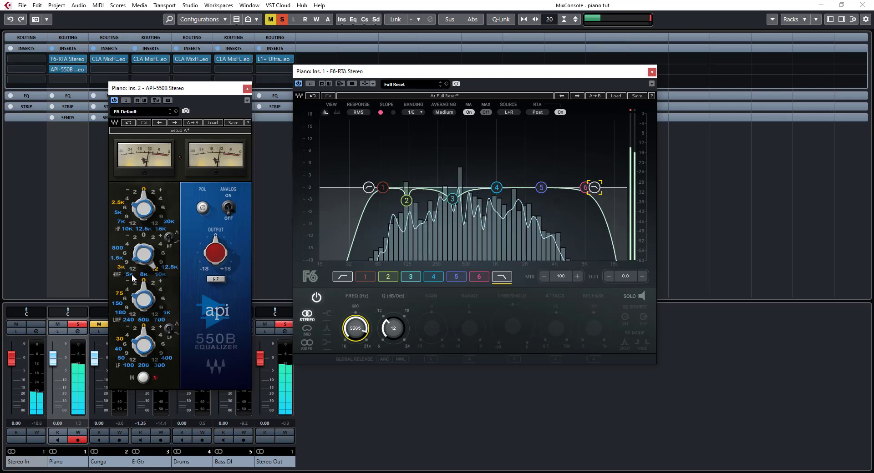
left_click(162, 255)
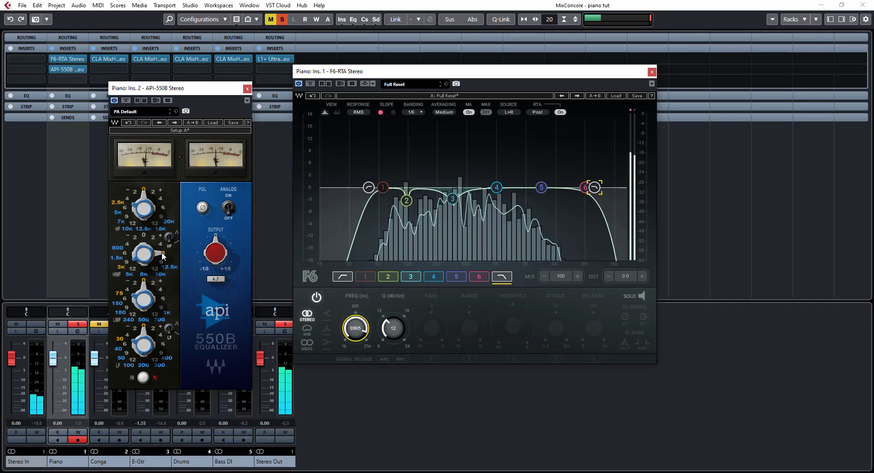
Audition the HF band boosted 9 dB at 10K, 5K and 7K, set it to +4 dB at 7K, and stop playback
left_click(163, 217)
left_click(128, 230)
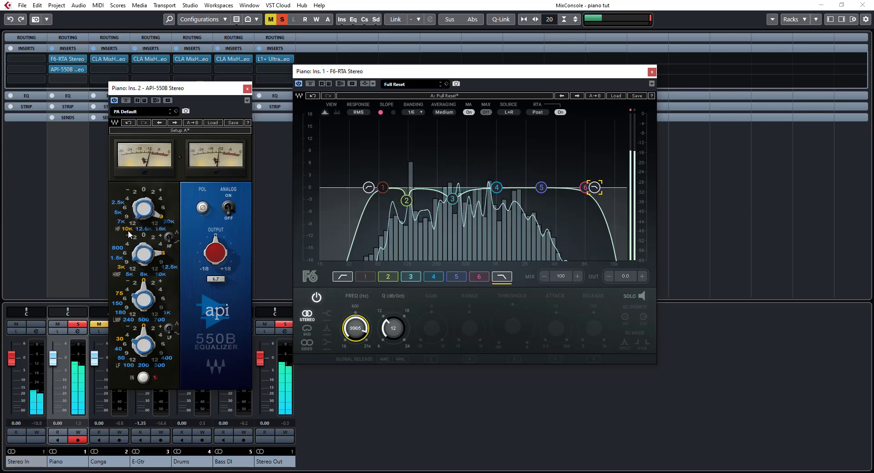
left_click(117, 215)
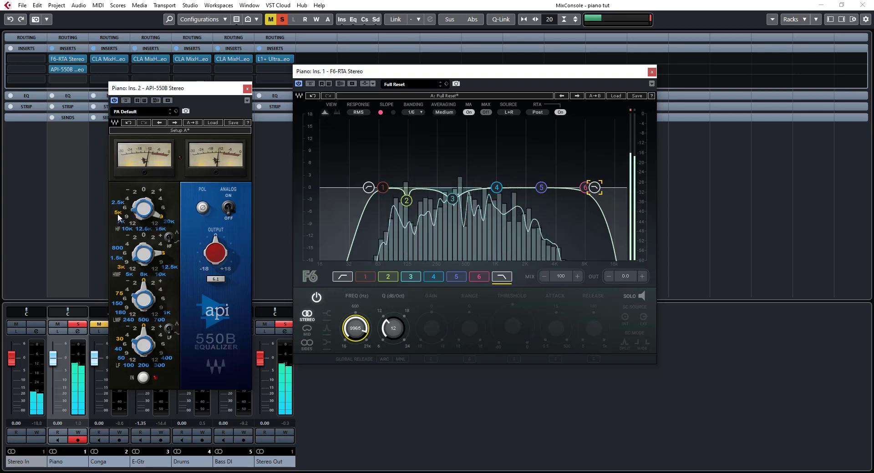
left_click(122, 222)
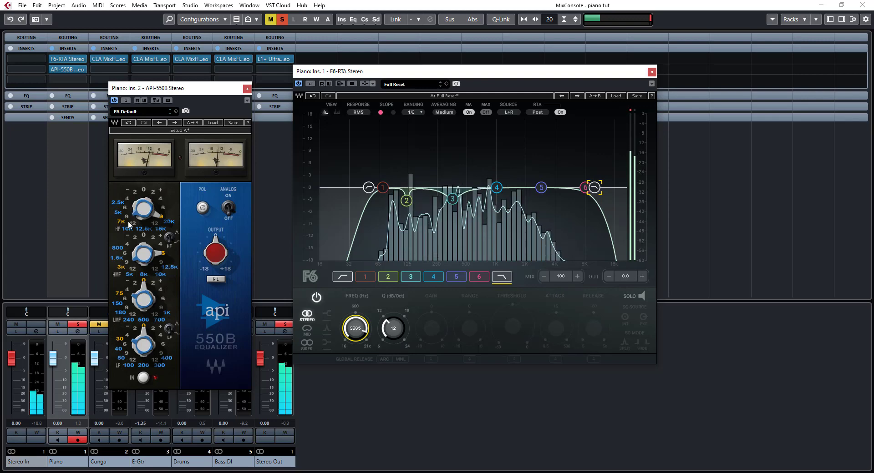
left_click(161, 198)
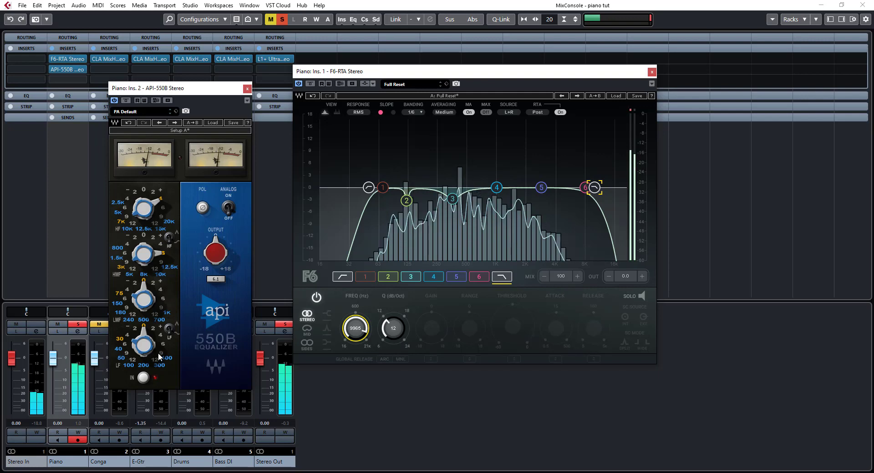
key("space")
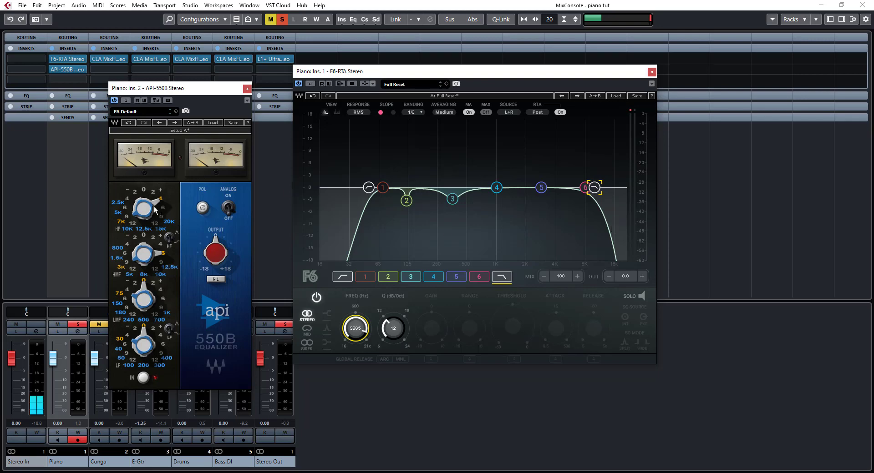
Compare the soloed piano during playback with its inserts bypassed and with them active again
mouse_move(150, 206)
left_click(52, 49)
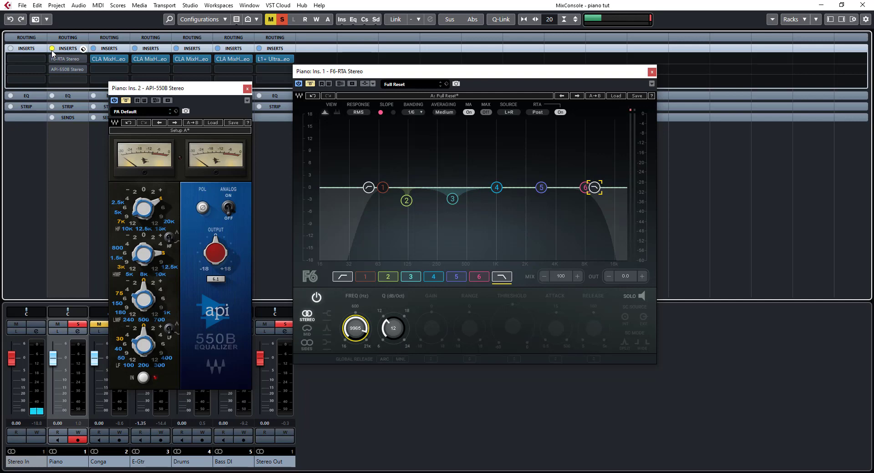
key("space")
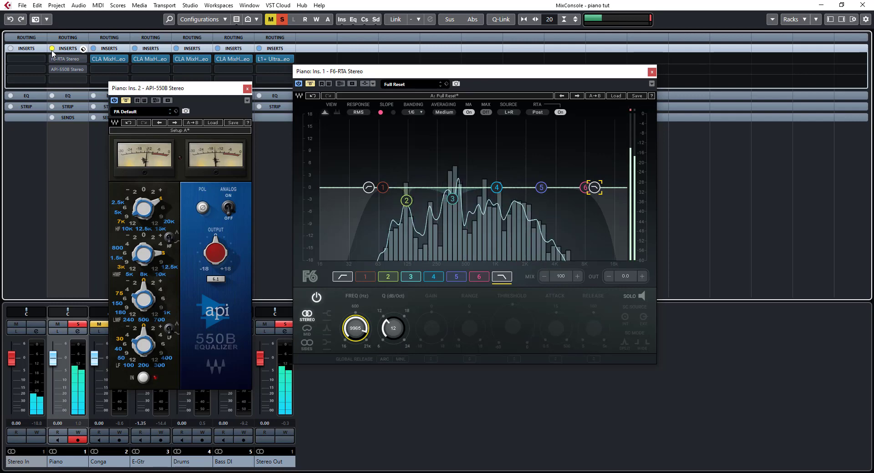
key("space")
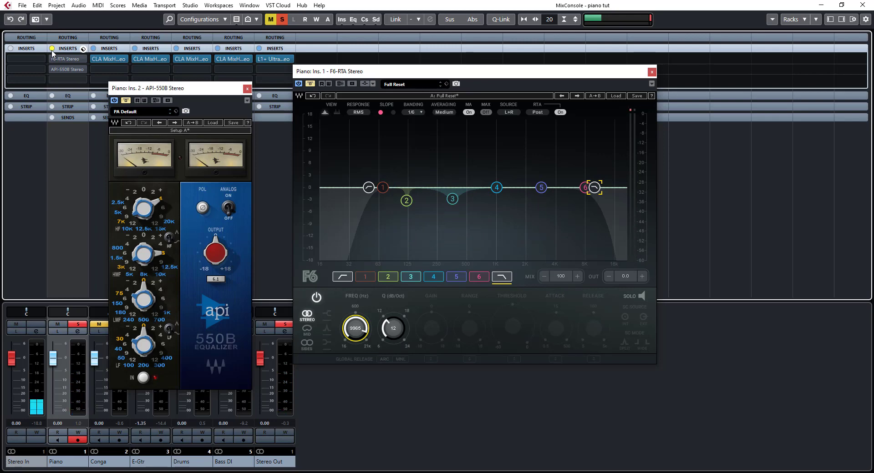
left_click(52, 49)
key("space")
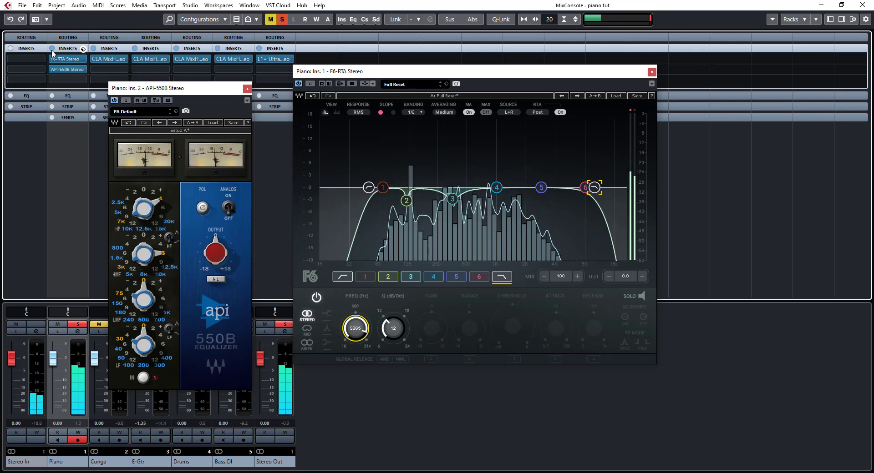
key("space")
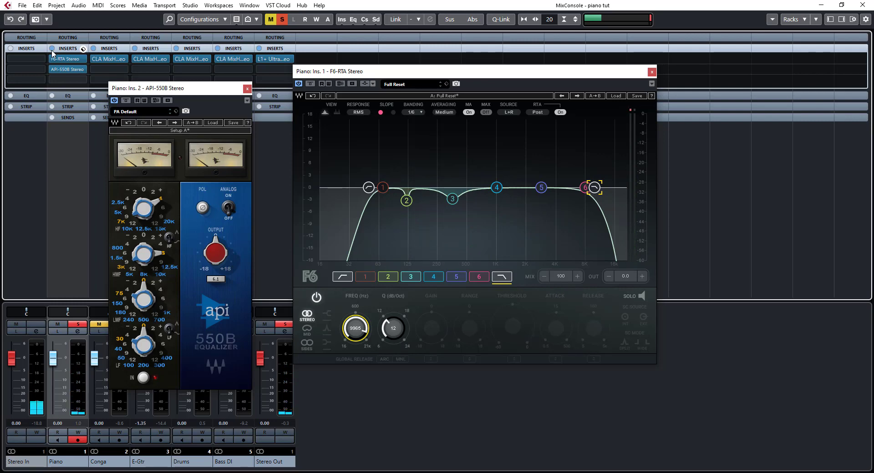
Deactivate all solos and play the full mix with the piano's inserts bypassed
left_click(279, 21)
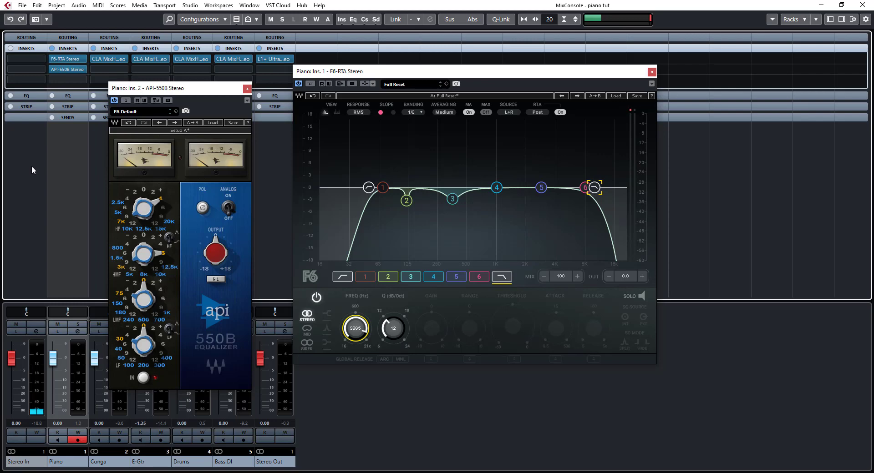
left_click(52, 48)
key("space")
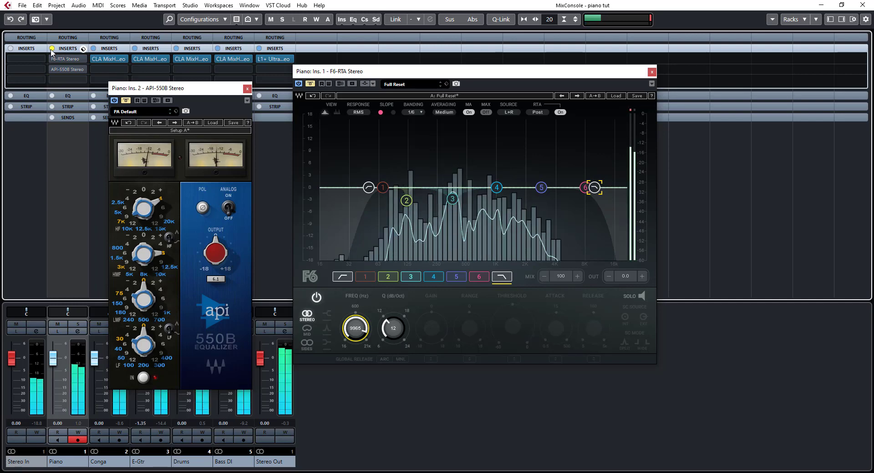
Compare the piano's inserts active and bypassed repeatedly within the full mix, leave them active, and stop playback
left_click(52, 49)
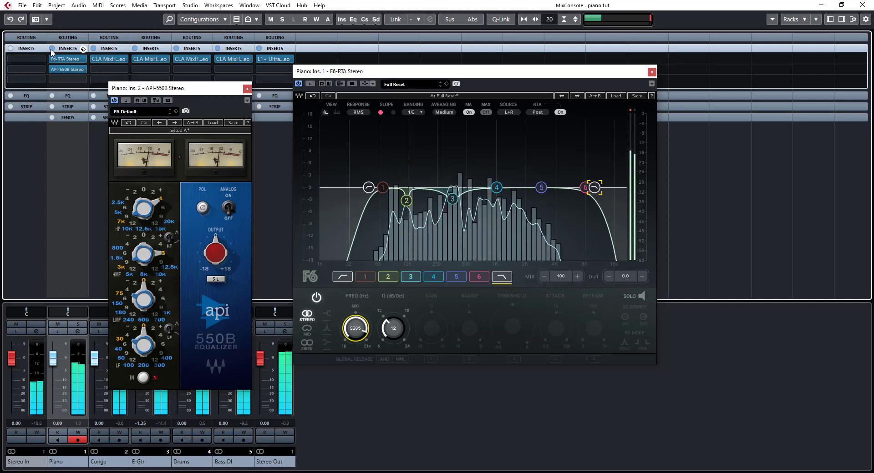
left_click(52, 49)
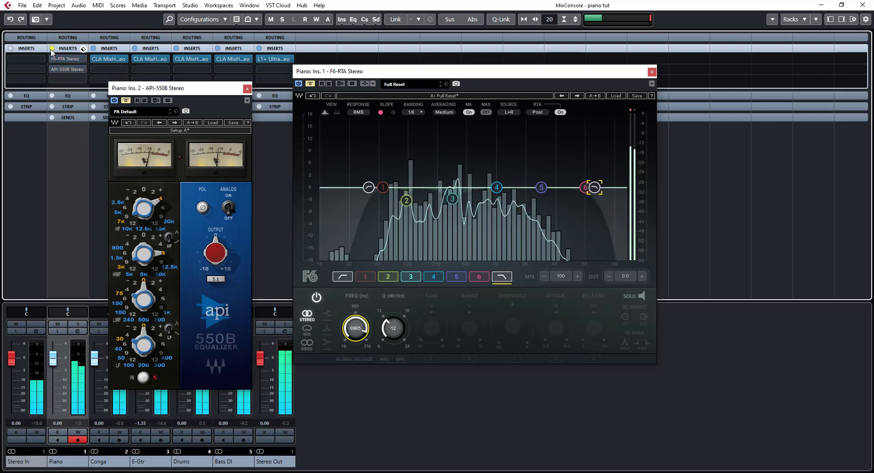
left_click(52, 49)
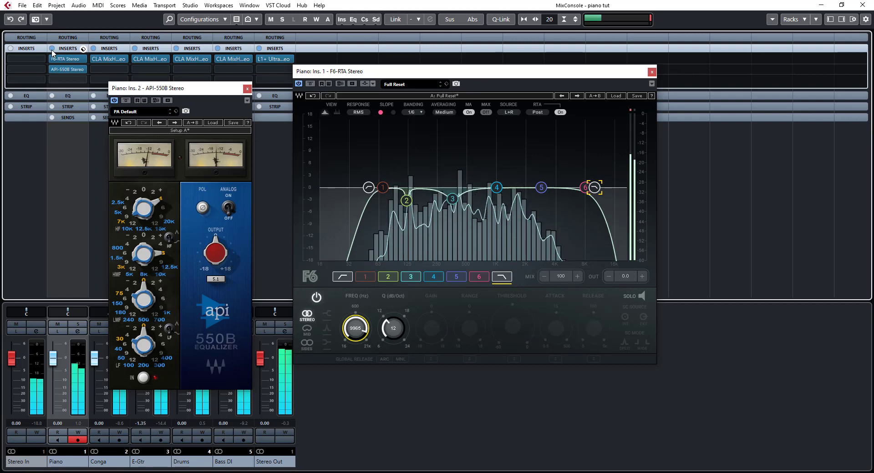
left_click(52, 50)
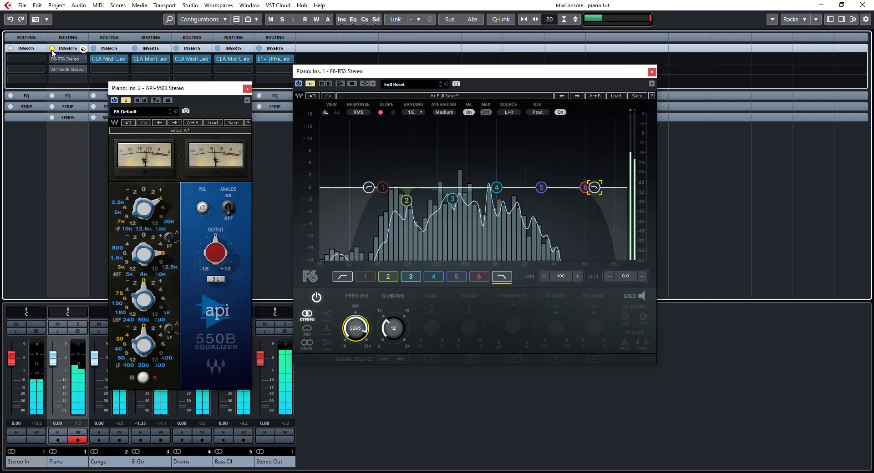
left_click(52, 50)
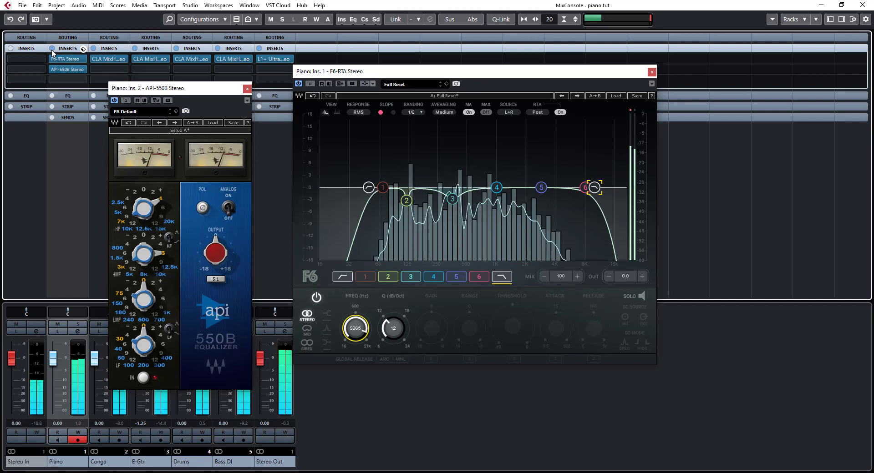
key("space")
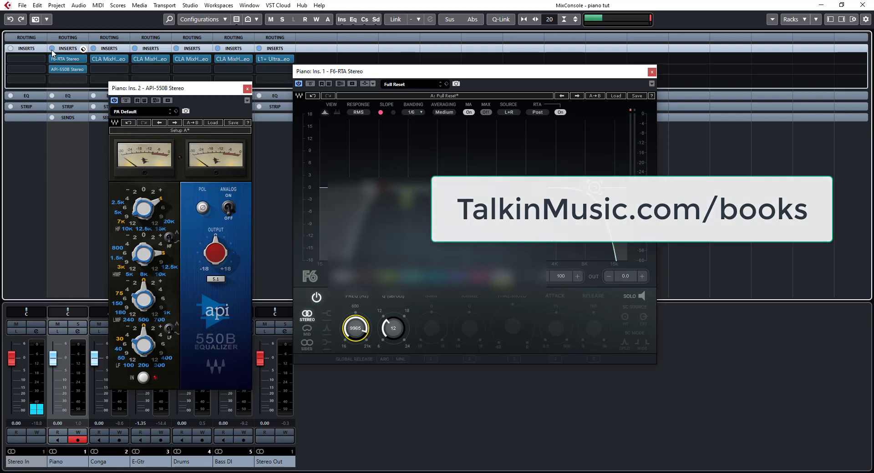
Resume full-mix playback and check the piano once more with its inserts bypassed and reactivated
key("space")
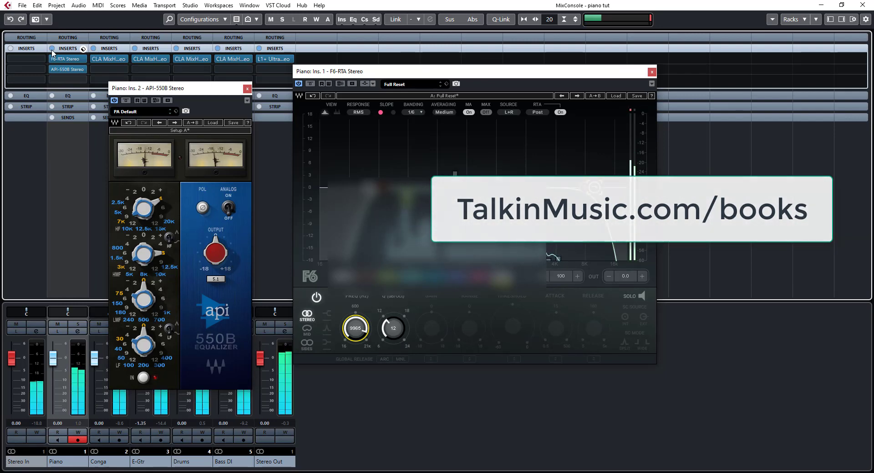
left_click(51, 49)
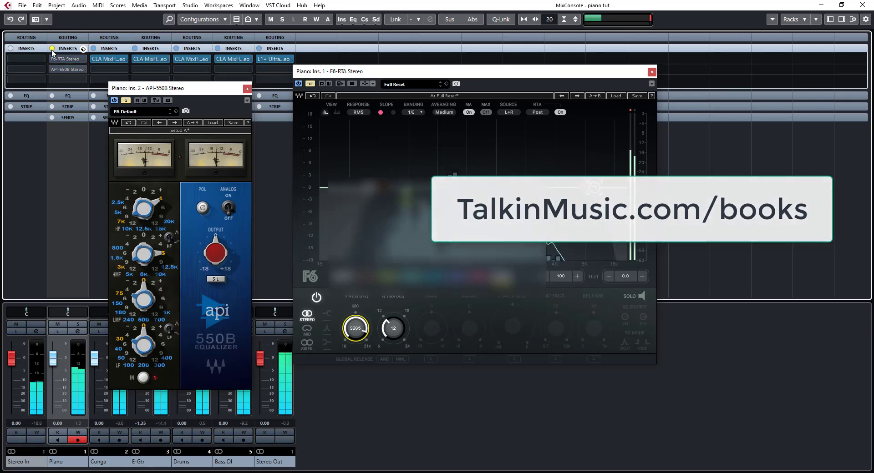
left_click(52, 49)
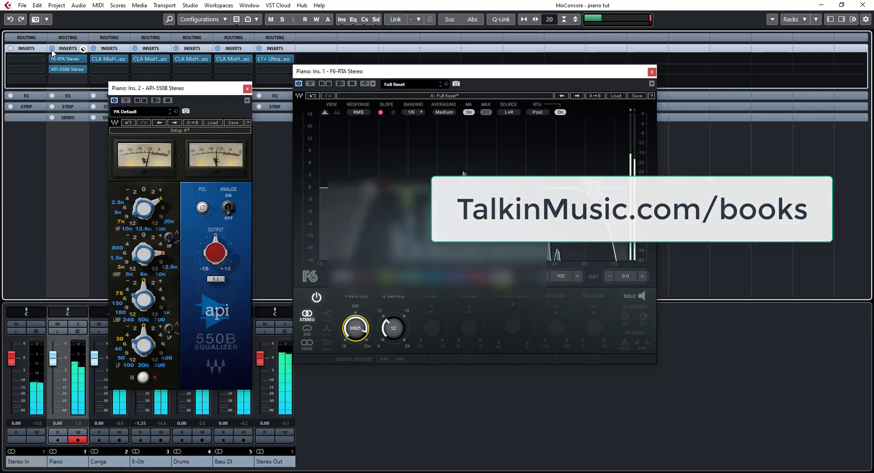